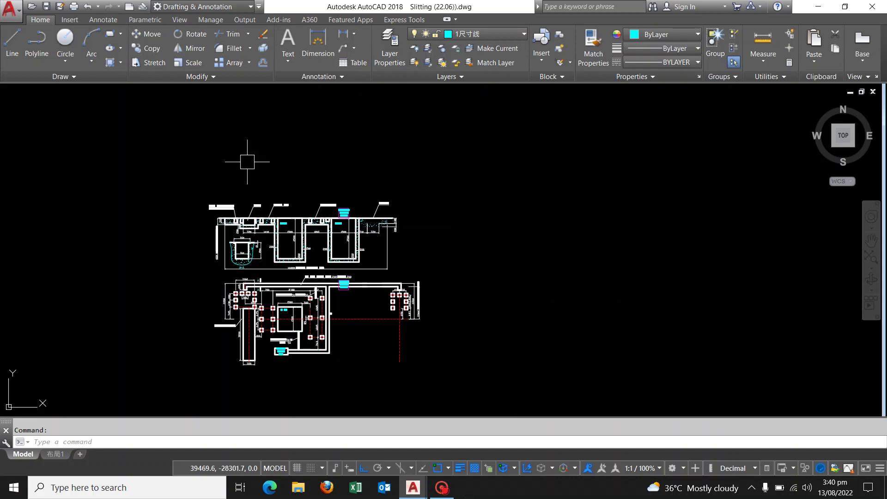
Frame the foundation plans, then open Options with OP on the Files search-path list
scroll(376, 247, up, 4)
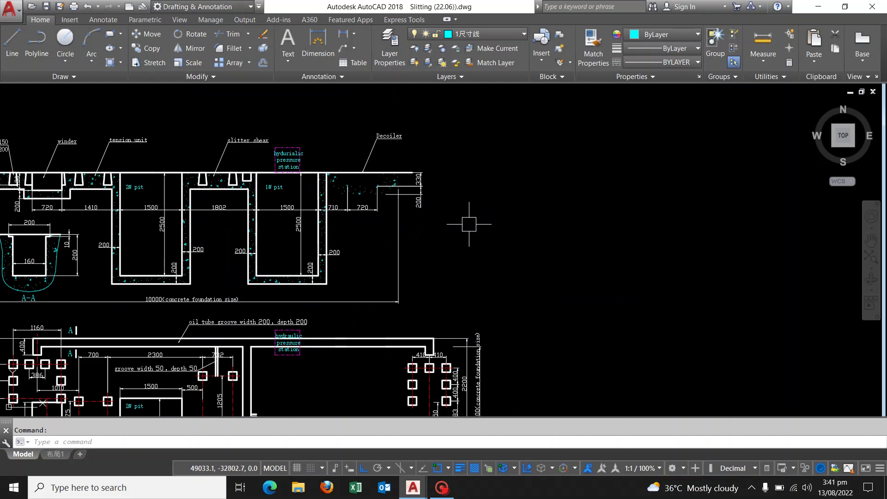
scroll(473, 223, down, 1)
scroll(499, 229, down, 1)
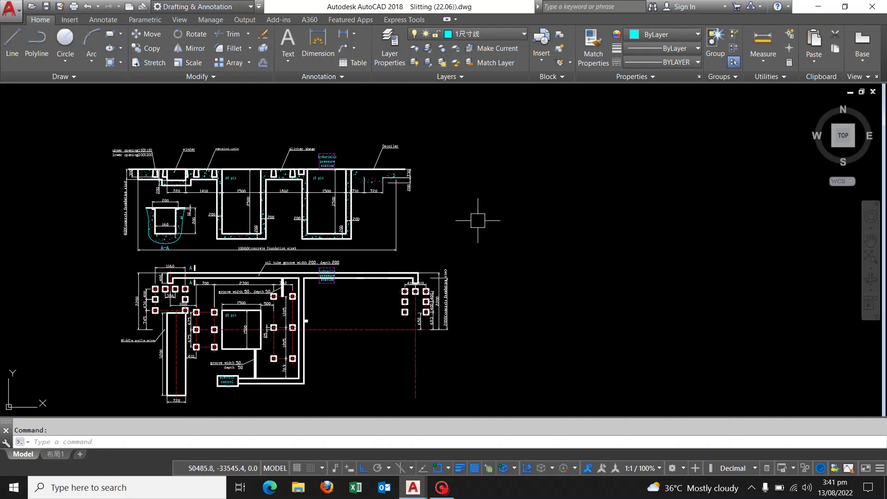
middle_drag(487, 222, 490, 234)
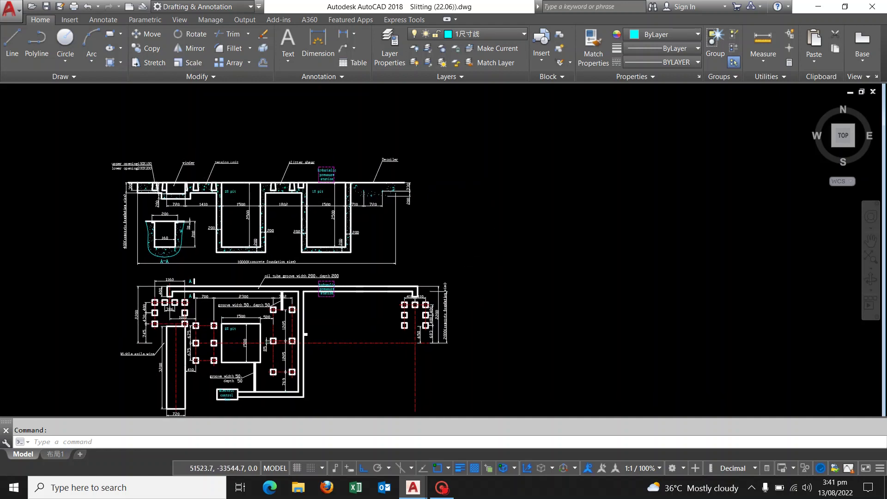
scroll(506, 233, up, 2)
scroll(510, 234, down, 3)
scroll(466, 236, up, 1)
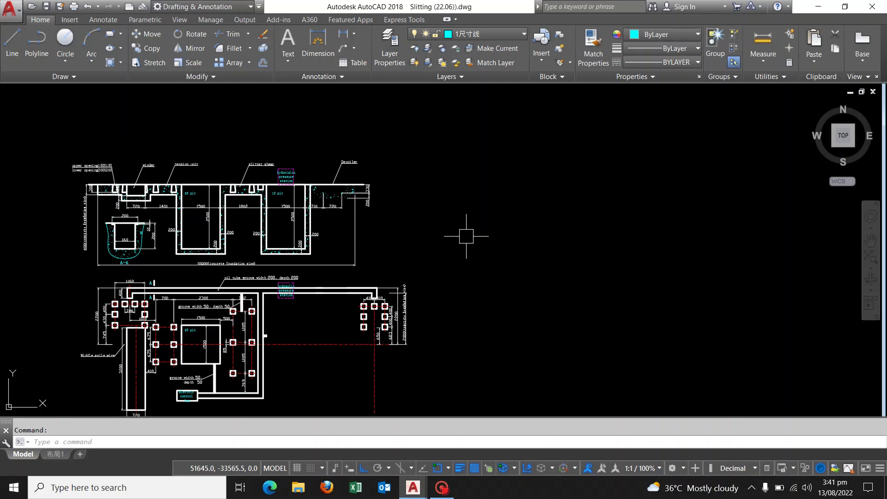
mouse_move(483, 263)
middle_down()
mouse_move(475, 240)
mouse_move(475, 256)
middle_up()
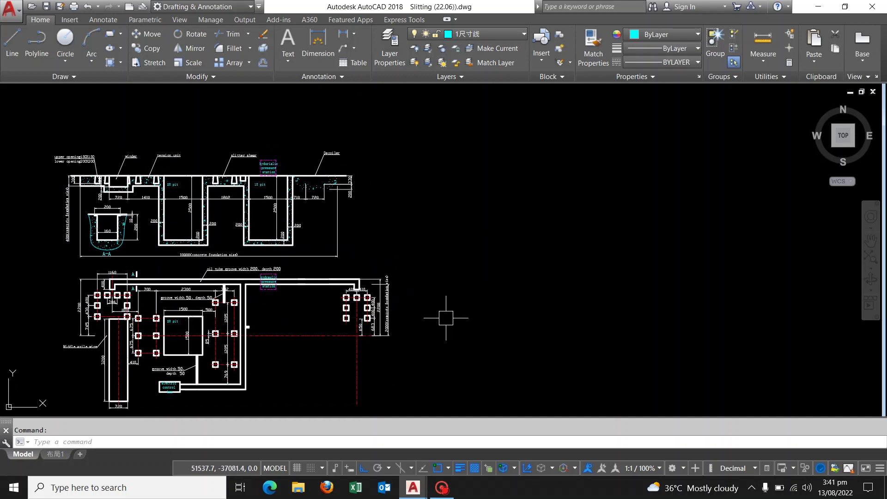
text(OP)
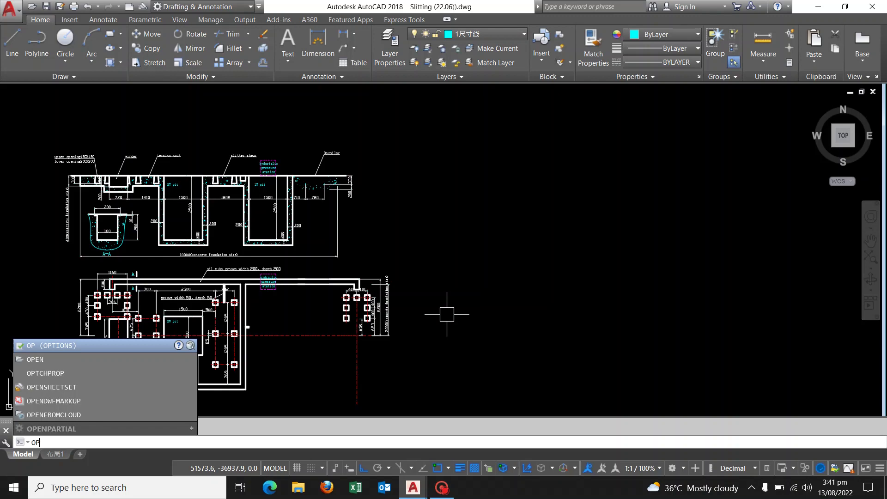
key(Return)
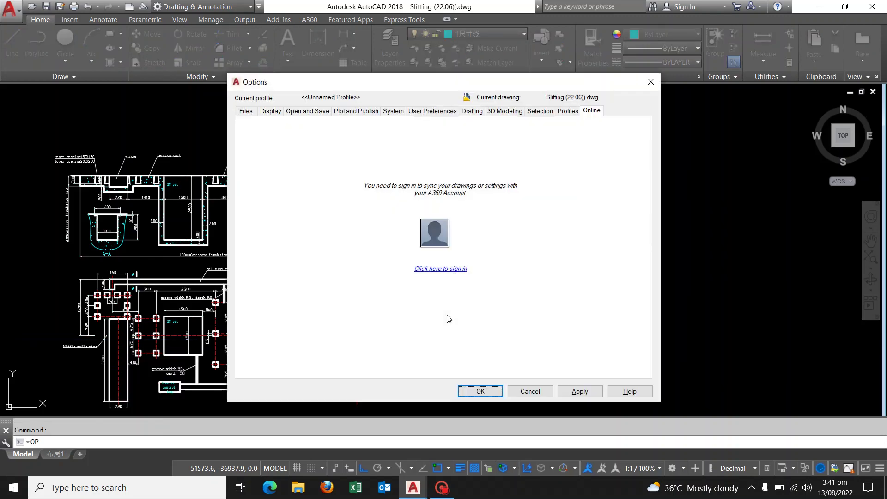
click(249, 112)
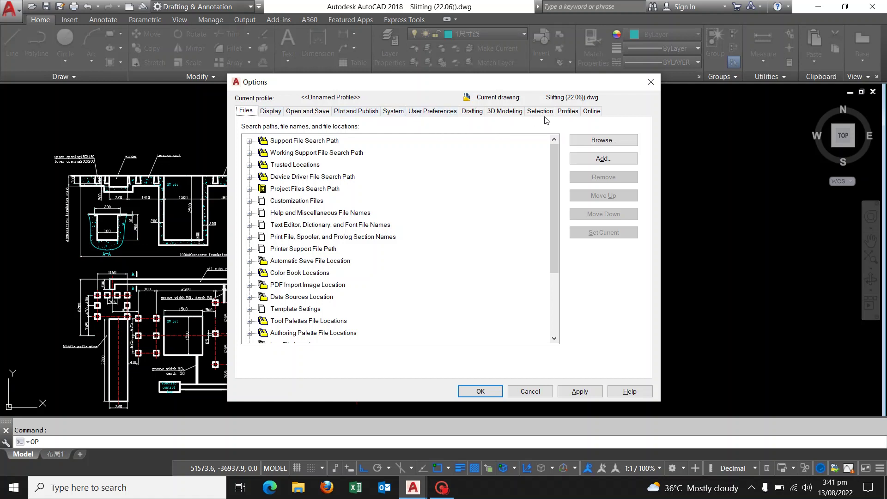
Show the Profiles tab, listing <<Unnamed Profile>> as the only and current profile
click(571, 113)
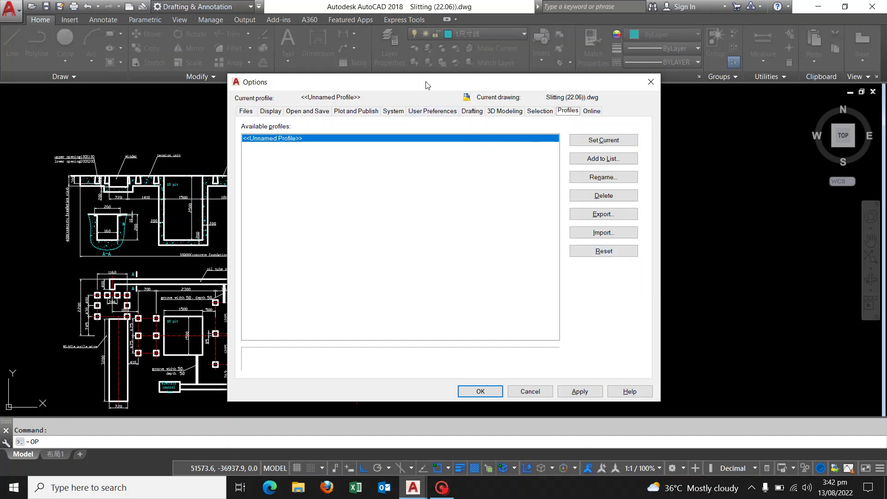
Move the Options dialog aside, close it, and zoom out to frame the foundation plans
drag(426, 85, 341, 112)
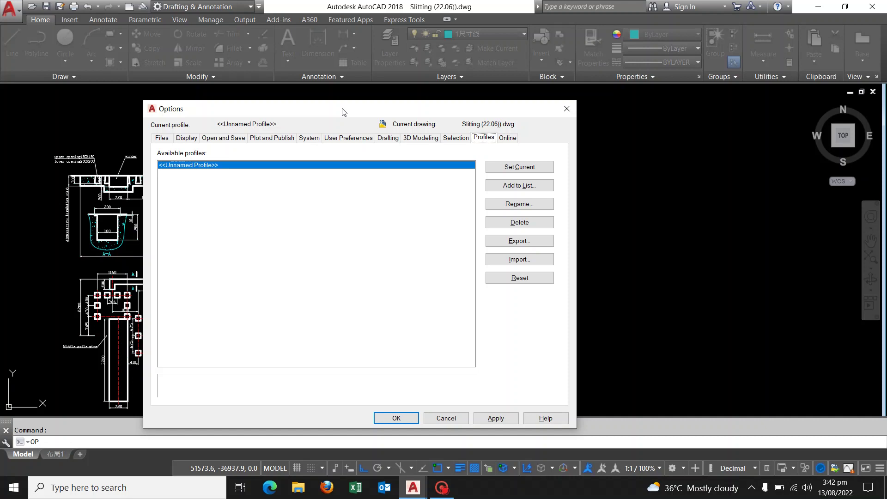
drag(343, 112, 350, 108)
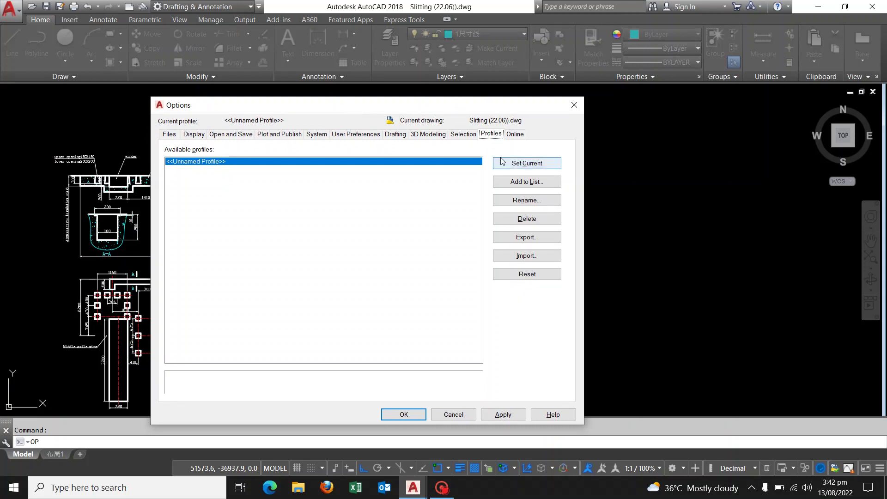
click(574, 105)
scroll(554, 204, down, 1)
mouse_move(554, 204)
middle_down()
mouse_move(405, 231)
mouse_move(408, 263)
middle_up()
middle_drag(479, 273, 477, 258)
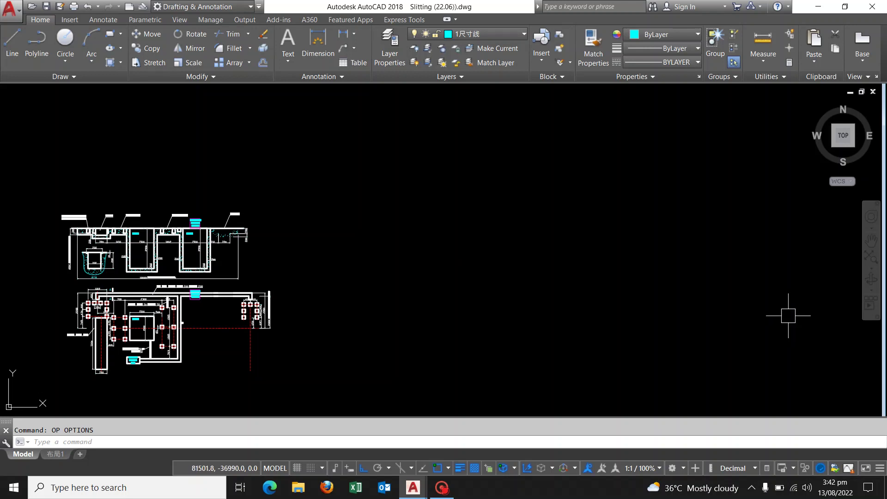
Reopen Options with OP, showing the Files search paths and file locations
text(OP)
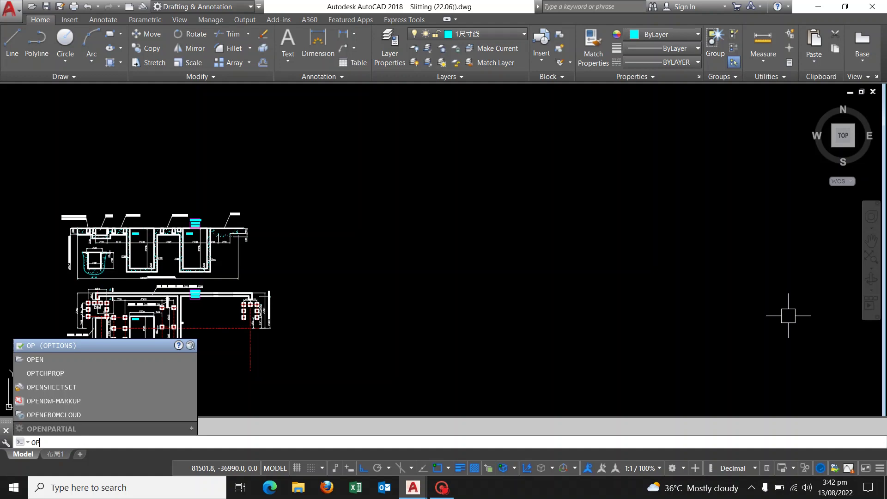
key(Return)
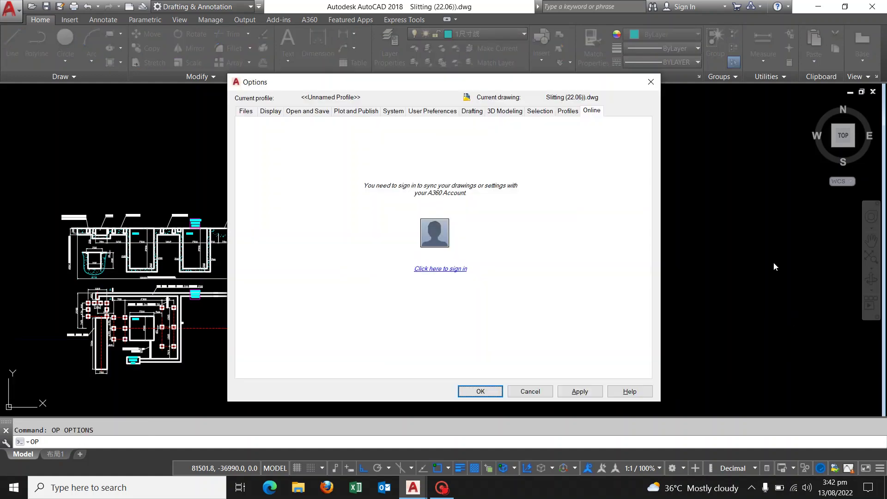
click(247, 111)
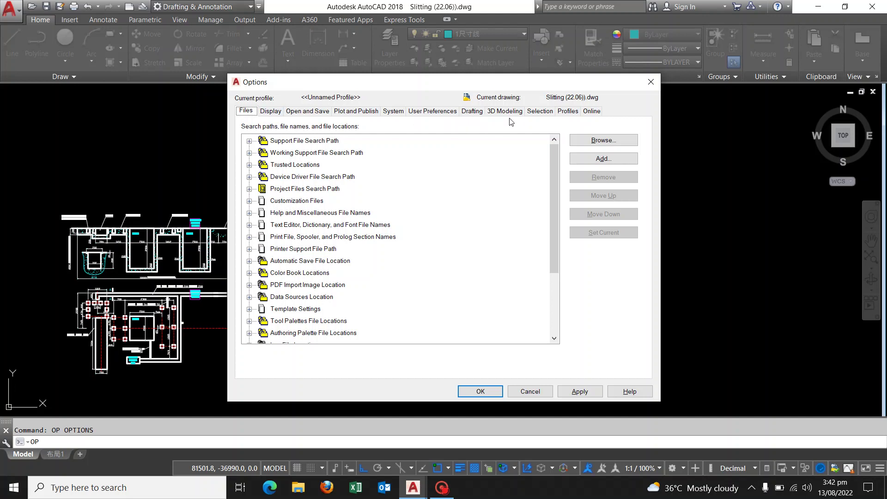
click(564, 113)
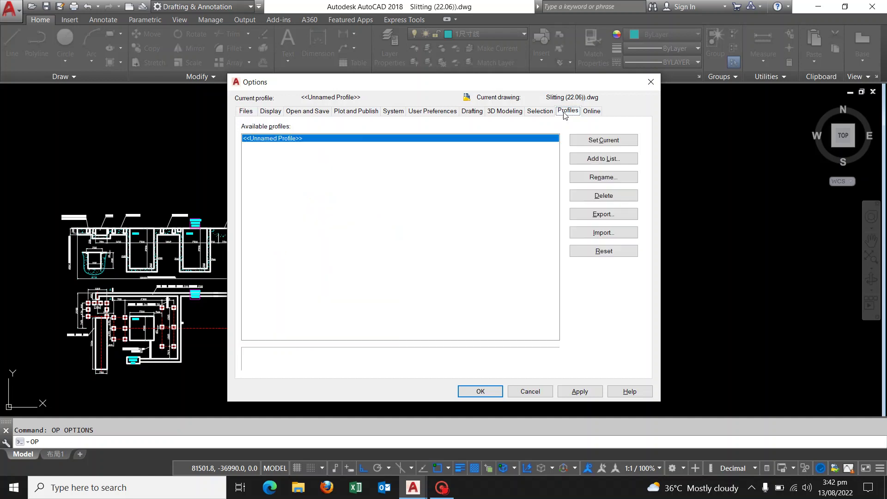